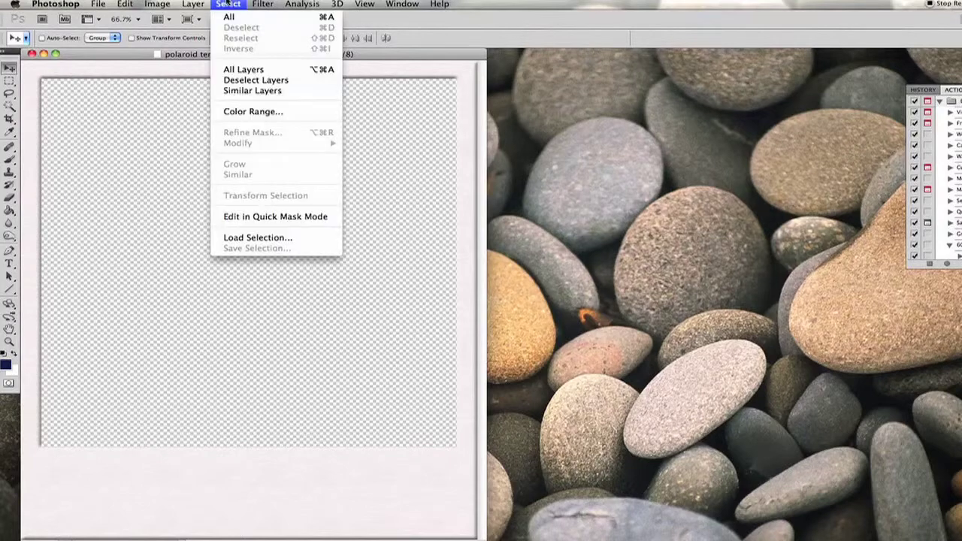
# Select the entire canvas of polaroid template.psd with Select > All.
pyautogui.click(229, 17)
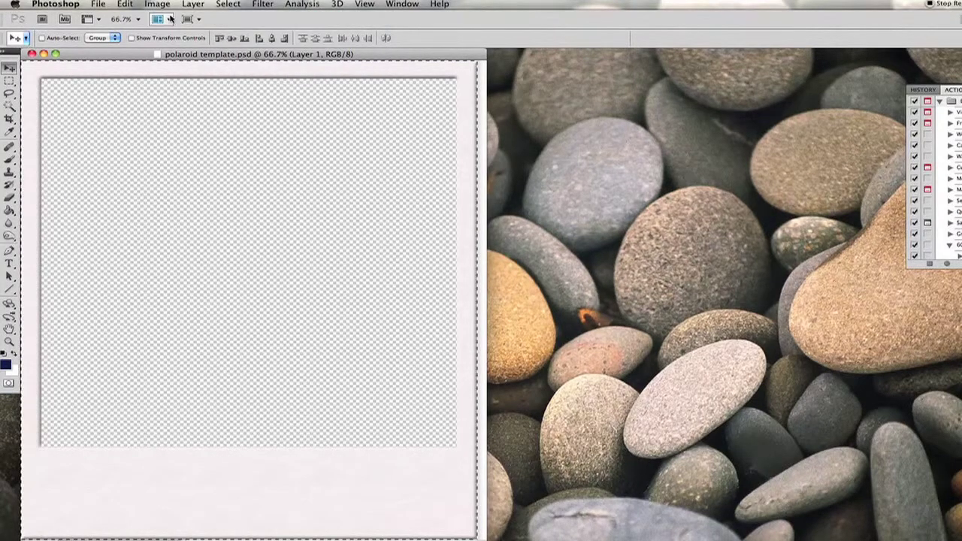
# Copy the polaroid frame and open sept3_bridget-0731.jpg from the Desktop.
pyautogui.click(125, 4)
pyautogui.click(136, 90)
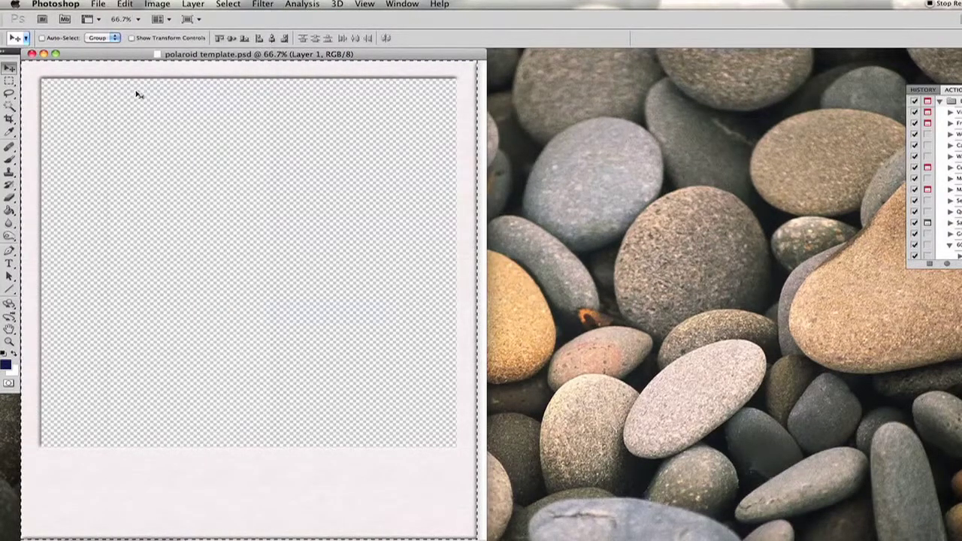
pyautogui.click(98, 5)
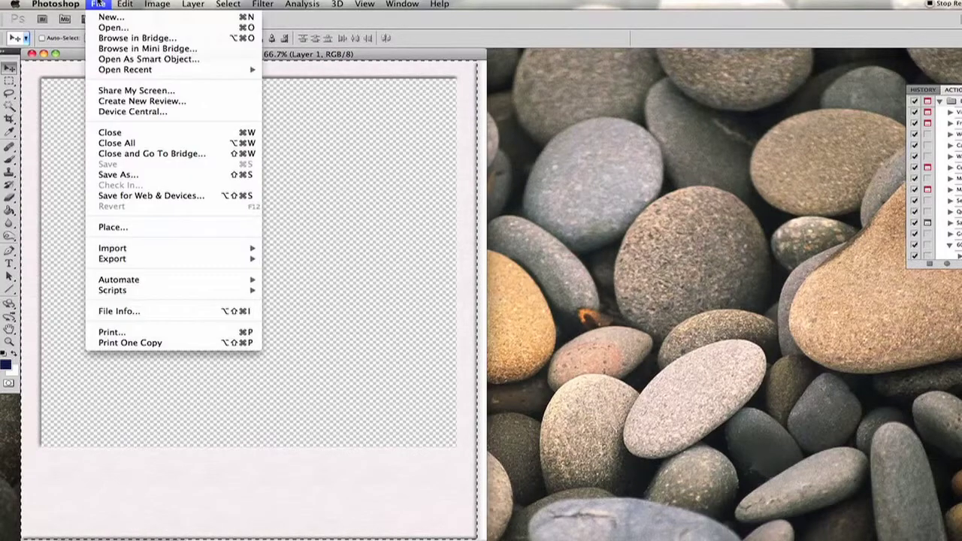
pyautogui.click(111, 27)
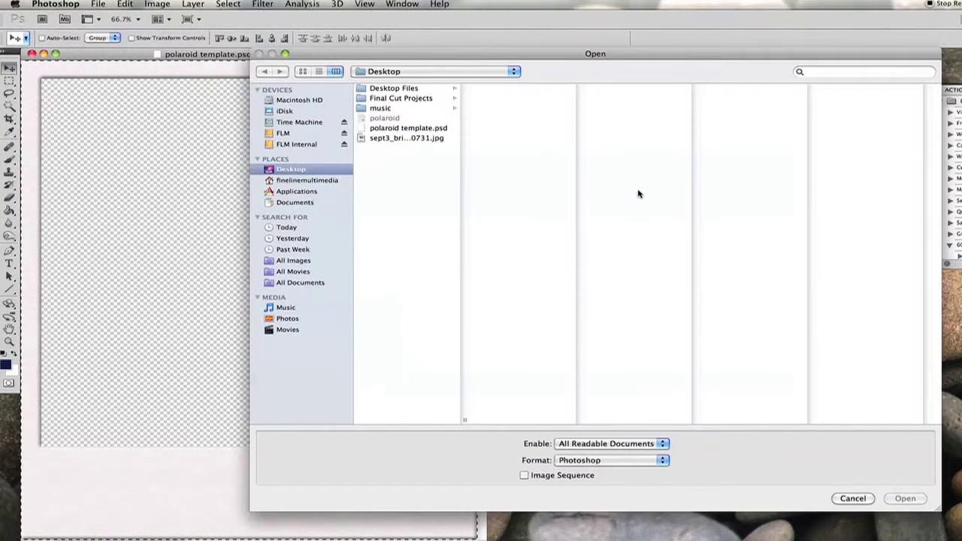
pyautogui.click(414, 139)
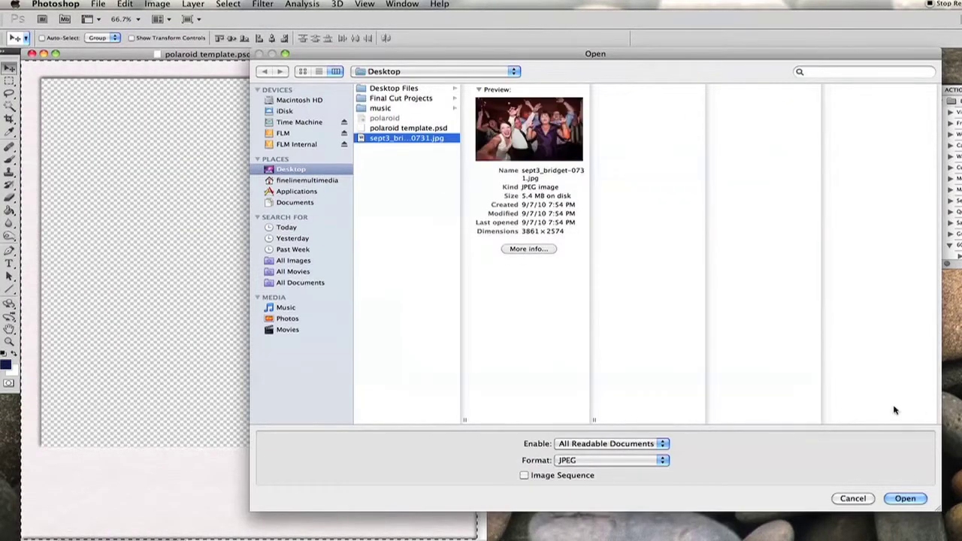
pyautogui.click(902, 499)
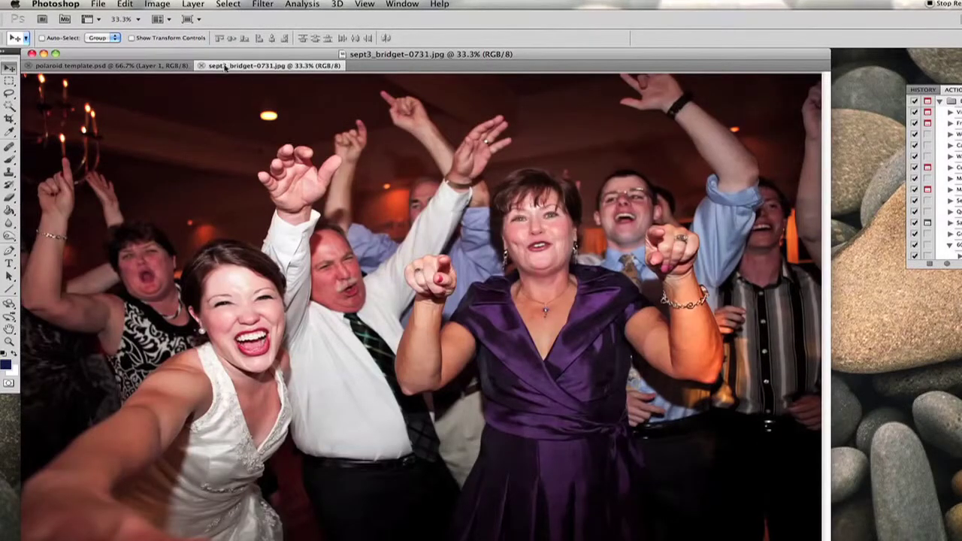
# Paste three copies of the polaroid frame and line them up side by side across the crowd.
pyautogui.click(124, 3)
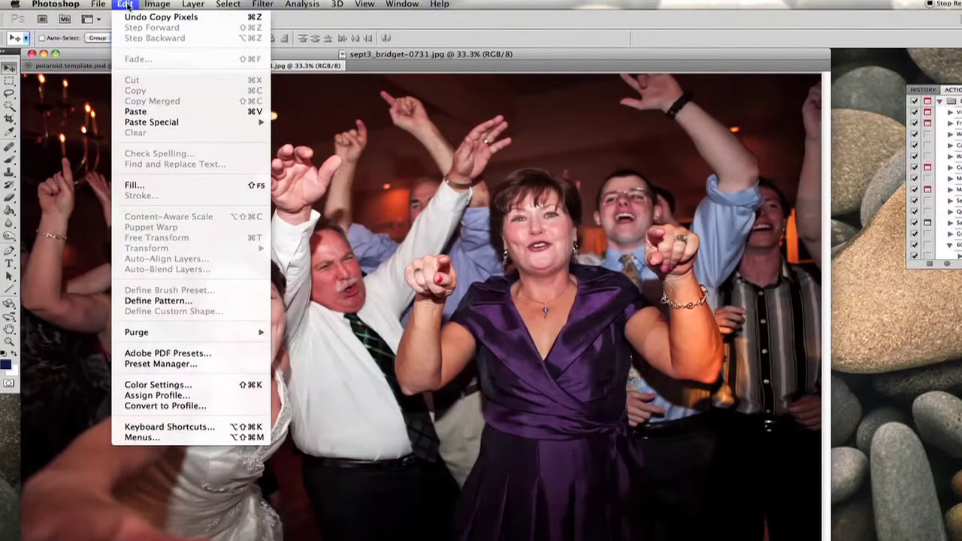
pyautogui.click(151, 113)
pyautogui.moveTo(383, 189); pyautogui.dragTo(148, 170)
pyautogui.click(125, 4)
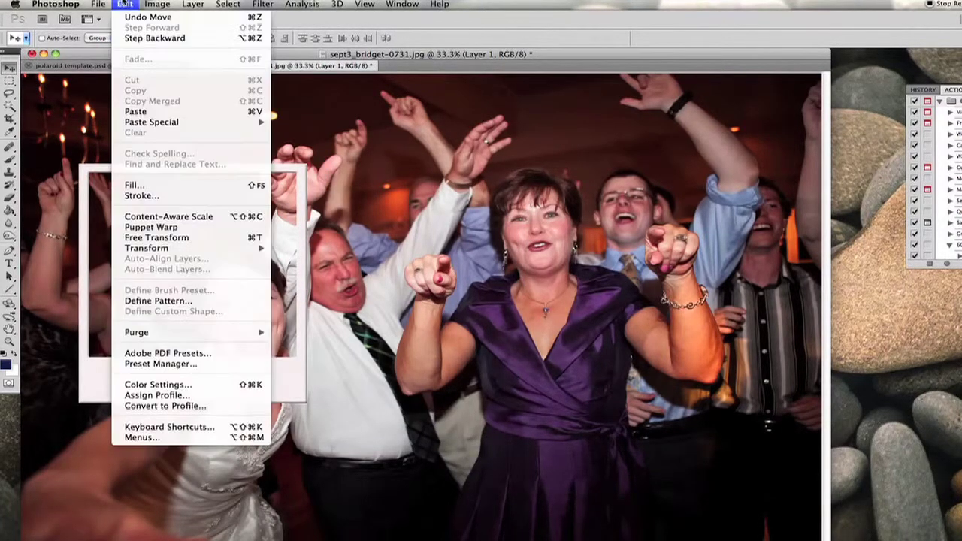
pyautogui.click(139, 111)
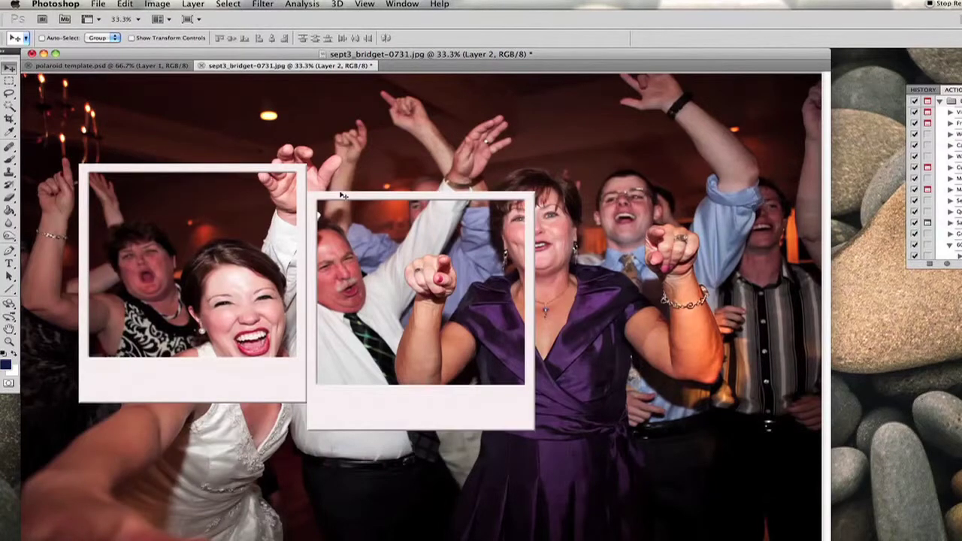
pyautogui.moveTo(353, 193); pyautogui.dragTo(361, 166)
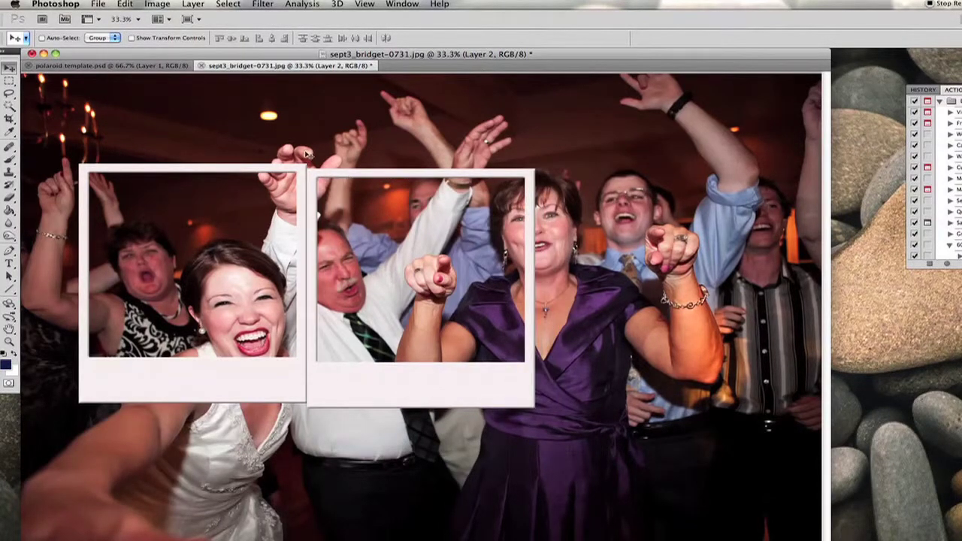
pyautogui.click(125, 4)
pyautogui.click(135, 113)
pyautogui.moveTo(409, 177); pyautogui.dragTo(651, 177)
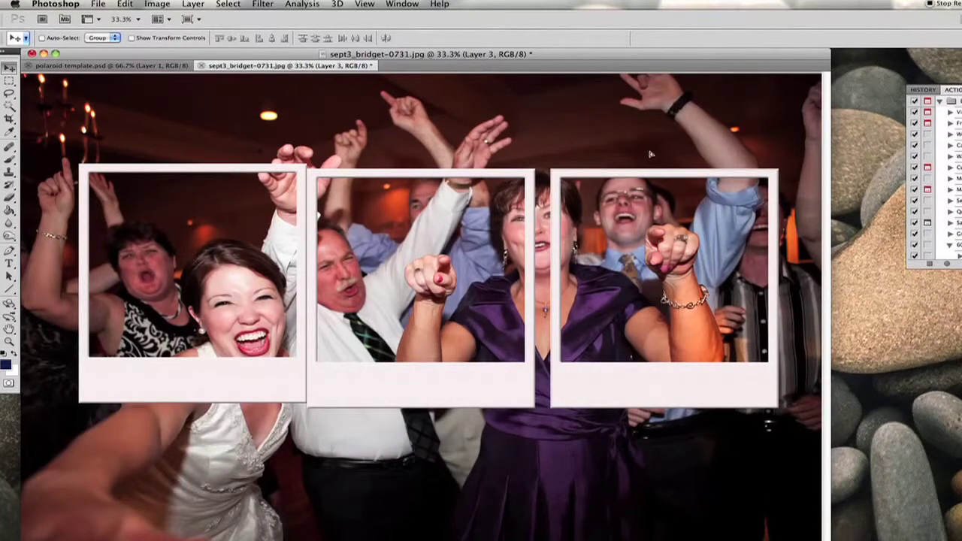
# Rotate the leftmost frame about 4.5° clockwise and shift it up and left.
pyautogui.press('super+t')
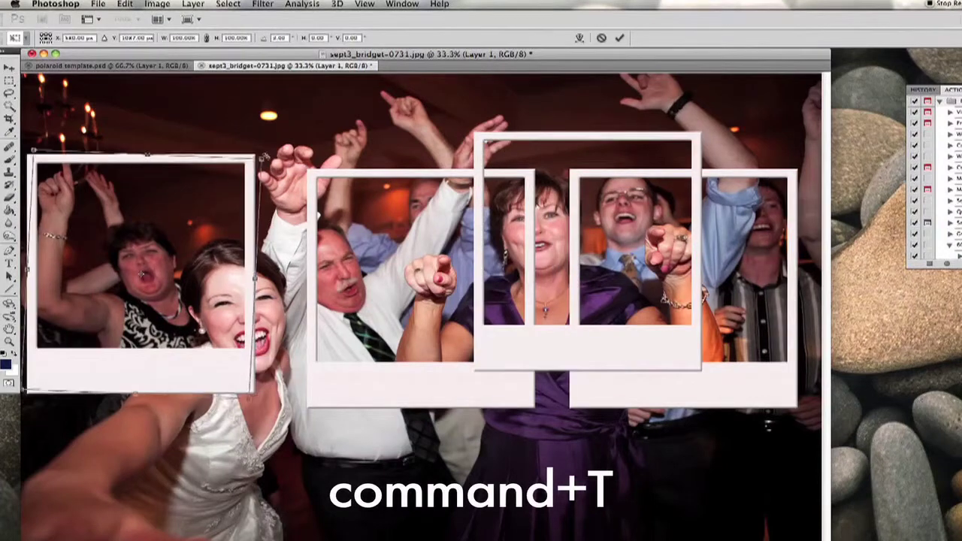
pyautogui.moveTo(264, 156); pyautogui.dragTo(256, 188)
pyautogui.moveTo(128, 271); pyautogui.dragTo(107, 243)
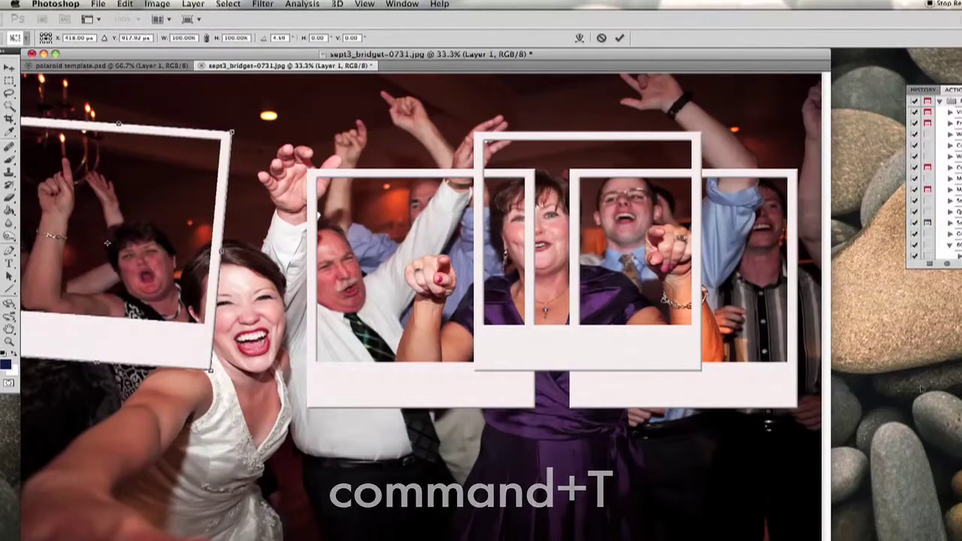
pyautogui.press('Return')
# Reposition the other frames into an overlapping row and tilt the woman's frame clockwise.
pyautogui.moveTo(406, 182); pyautogui.dragTo(274, 201)
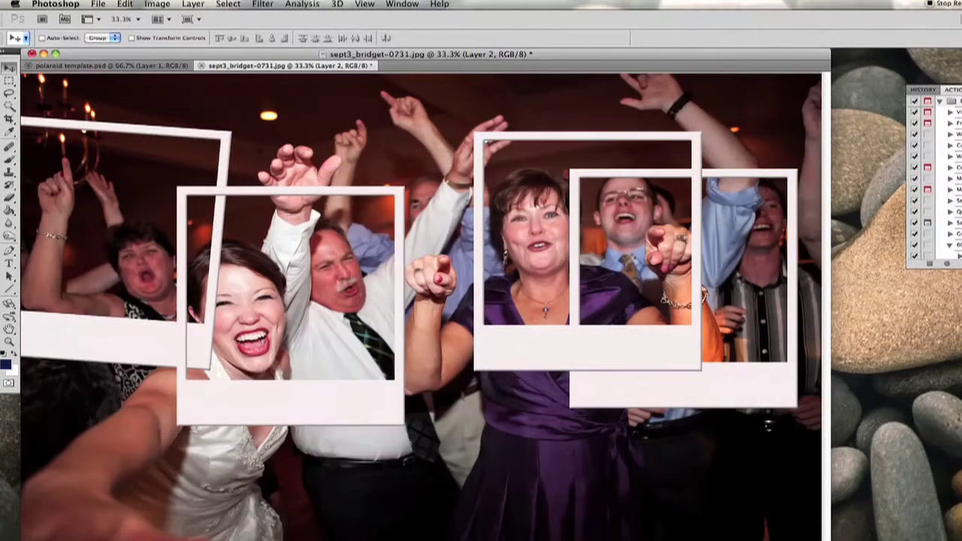
pyautogui.moveTo(672, 187); pyautogui.dragTo(696, 183)
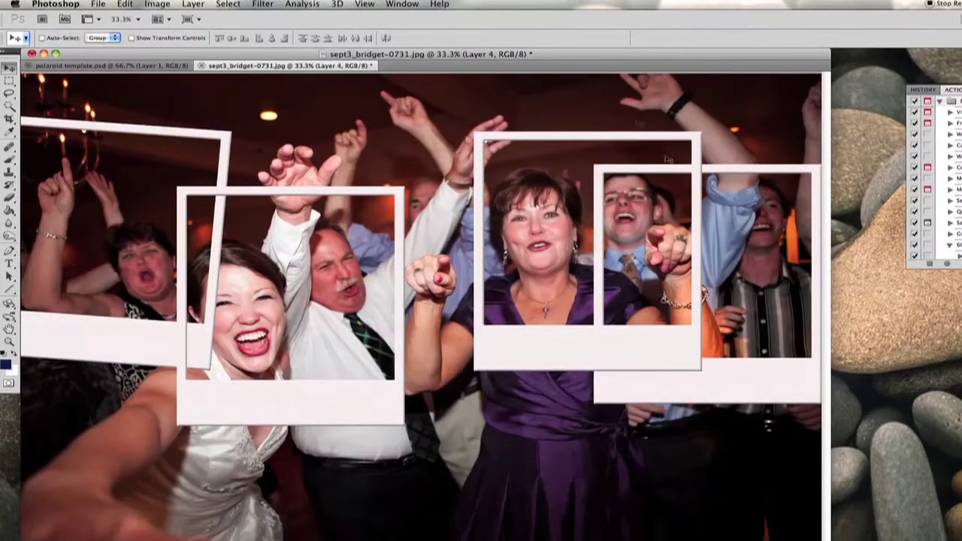
pyautogui.moveTo(594, 137); pyautogui.dragTo(507, 160)
pyautogui.hotkey('ctrl', 't')
pyautogui.moveTo(632, 155); pyautogui.dragTo(636, 192)
pyautogui.press('Return')
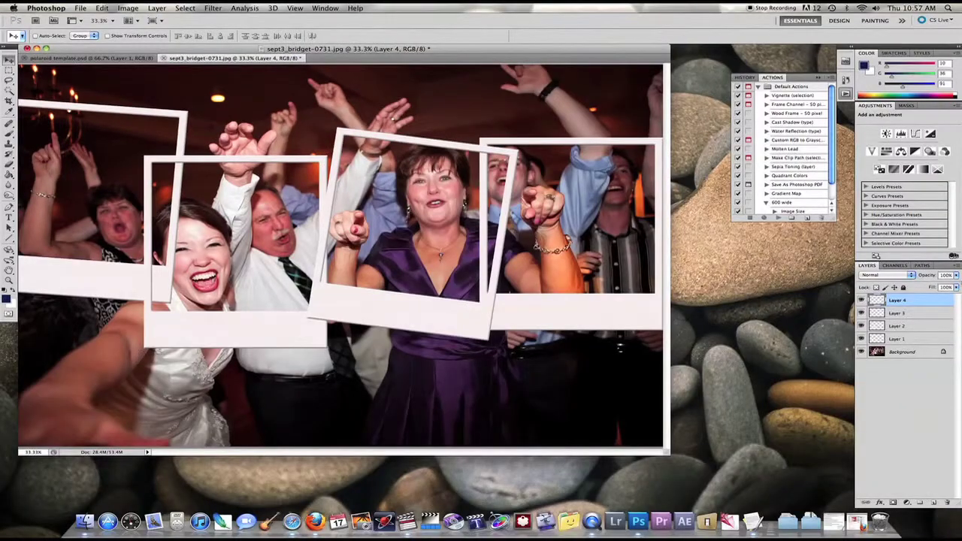
# Select all of the Background photo layer, copy it, and bring up the Edit > Fill dialog.
pyautogui.click(912, 355)
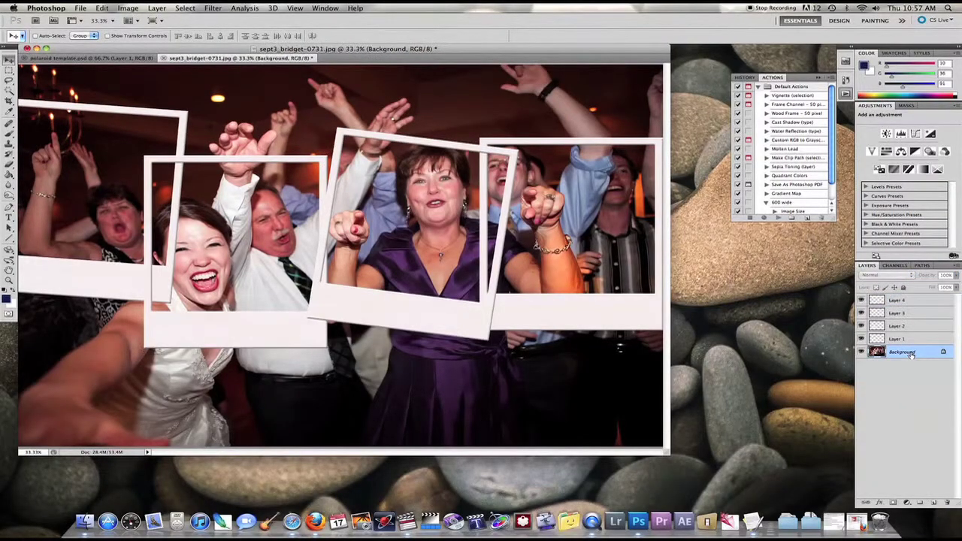
pyautogui.click(185, 8)
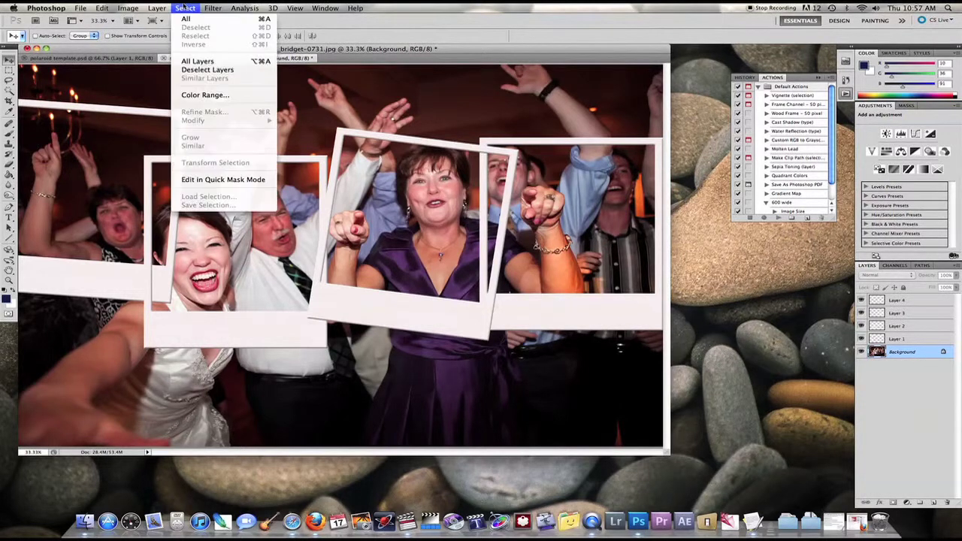
pyautogui.click(185, 19)
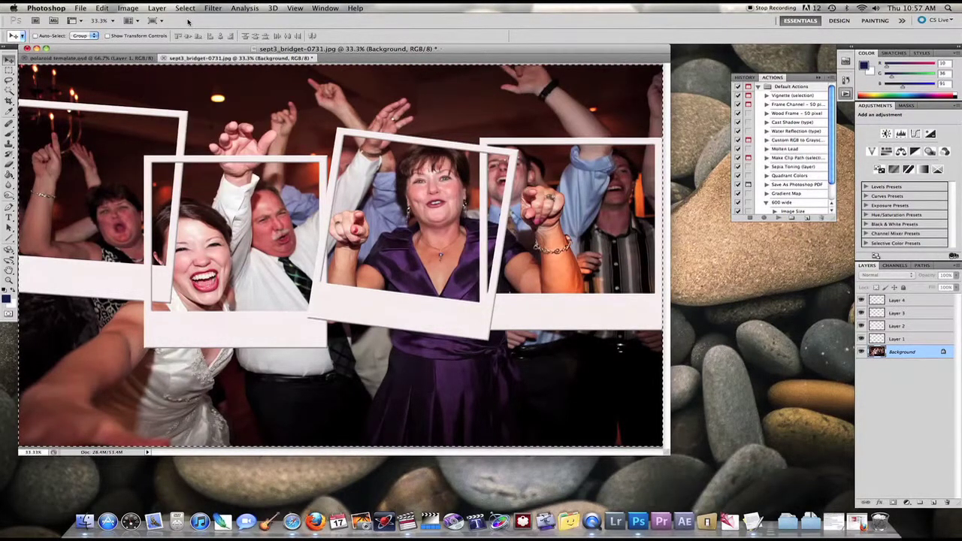
pyautogui.click(100, 9)
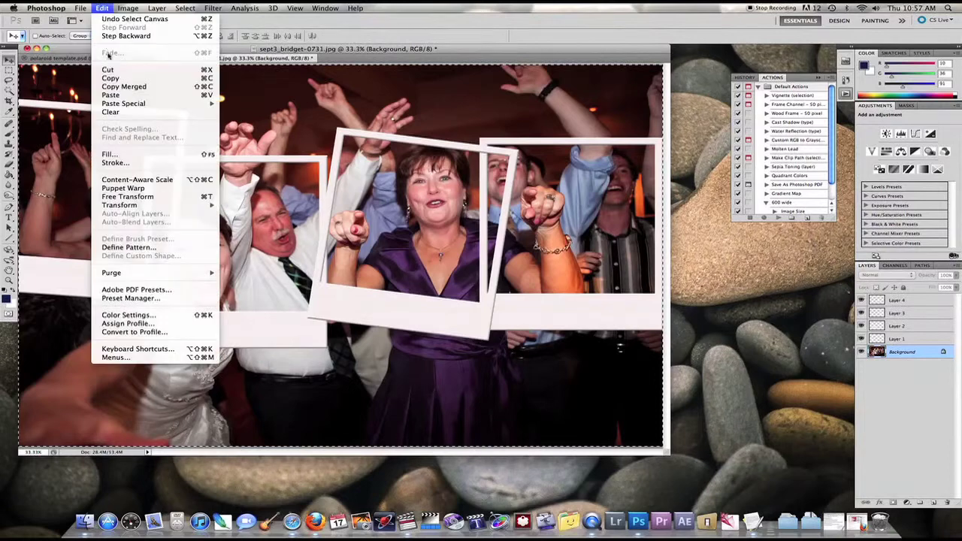
pyautogui.click(113, 78)
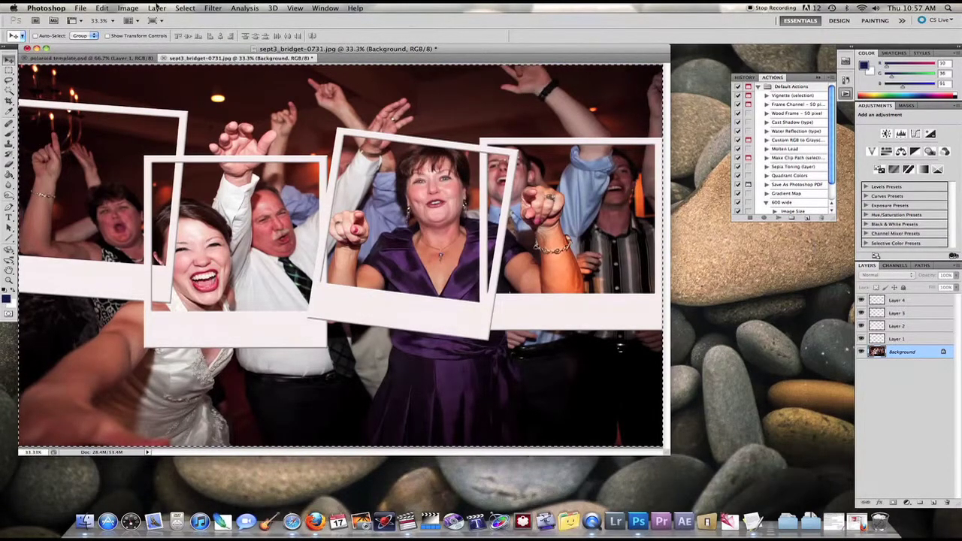
pyautogui.click(102, 8)
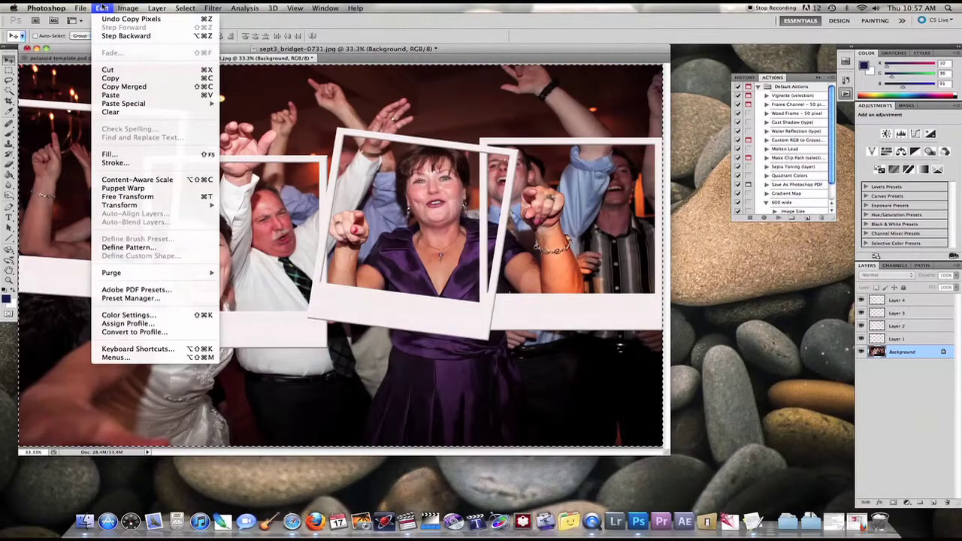
pyautogui.click(112, 154)
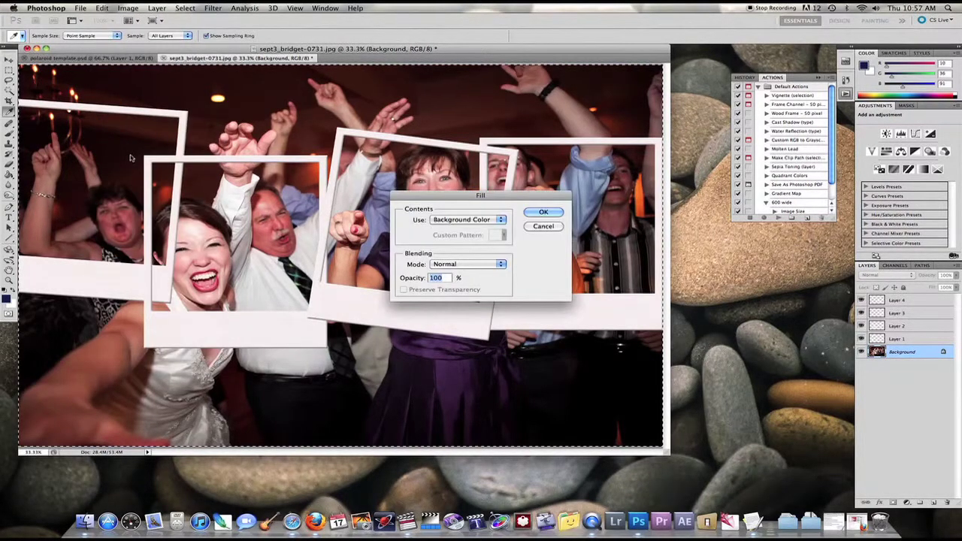
# Fill the Background layer with White, then deselect.
pyautogui.click(497, 220)
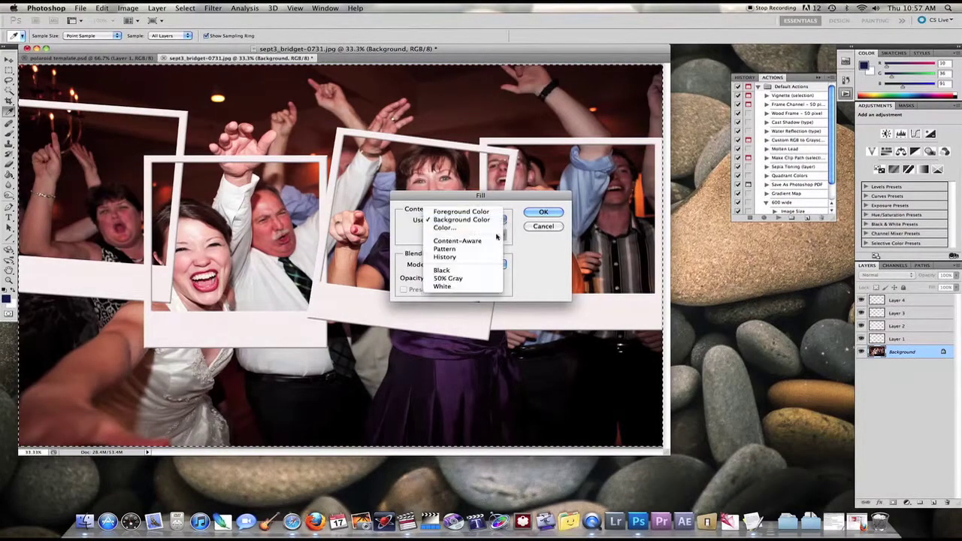
pyautogui.click(459, 287)
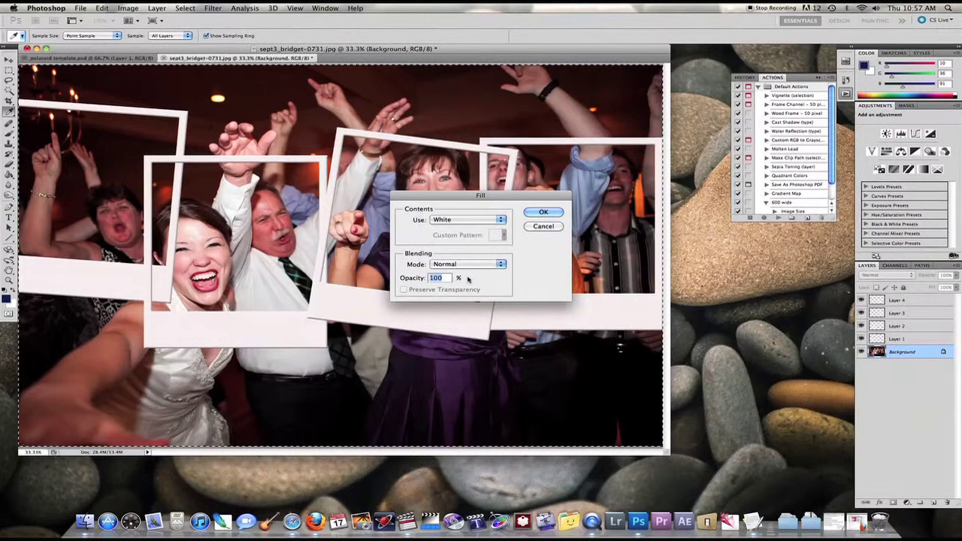
pyautogui.click(546, 212)
pyautogui.press('v')
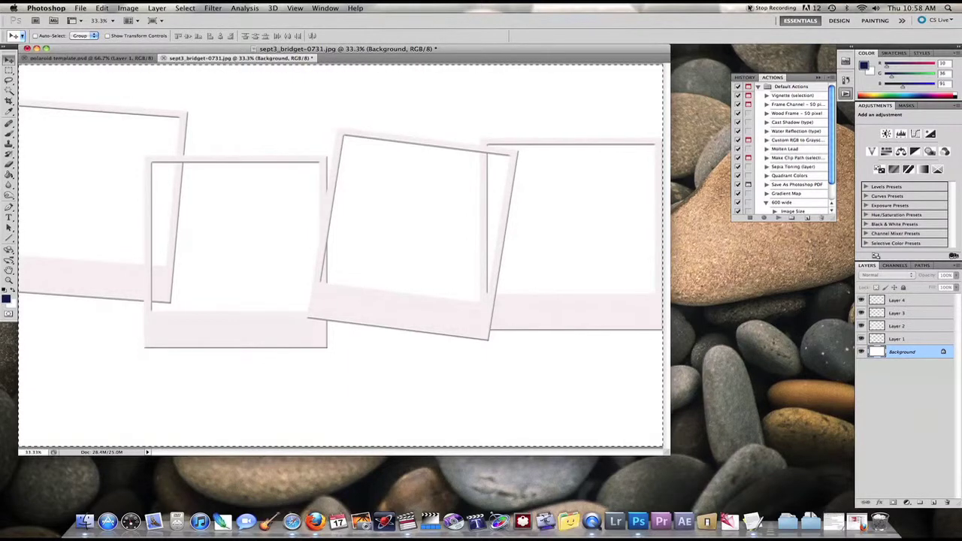
pyautogui.press('super+d')
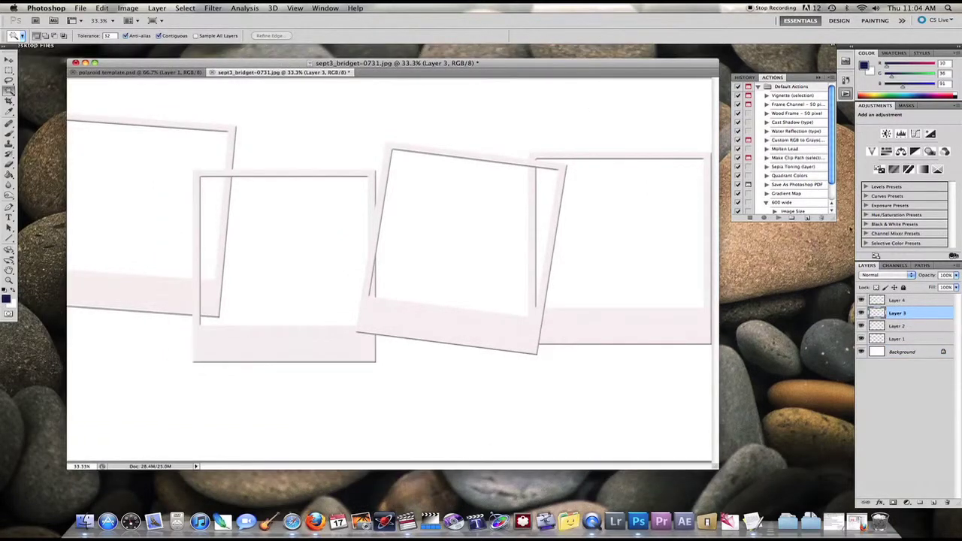
# Paste the copied wedding photo into the tilted centre frame's opening with Paste Into.
pyautogui.click(862, 300)
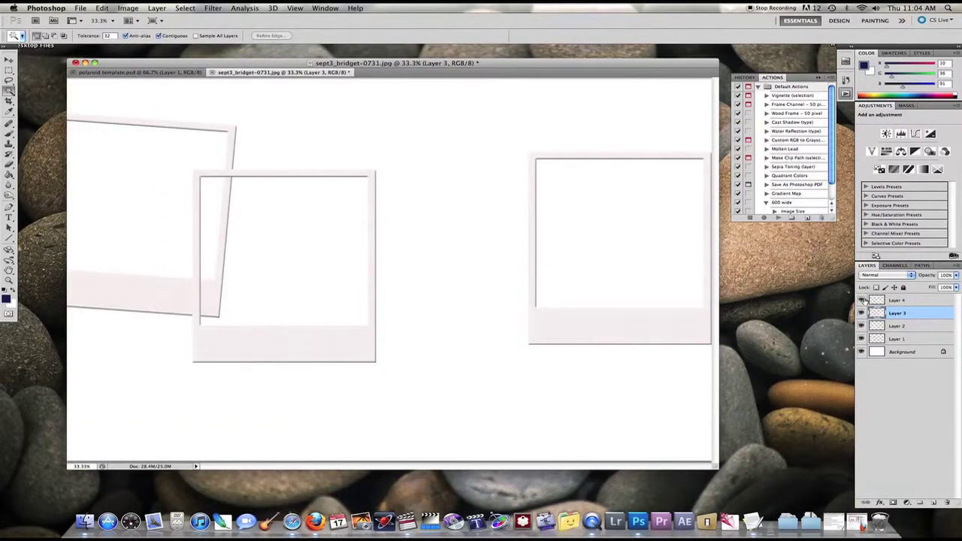
pyautogui.click(863, 300)
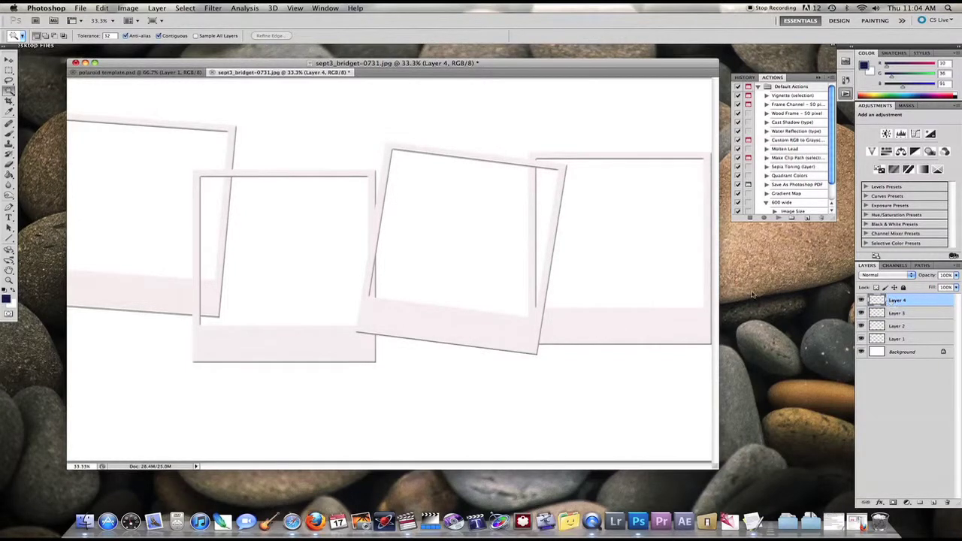
pyautogui.click(458, 234)
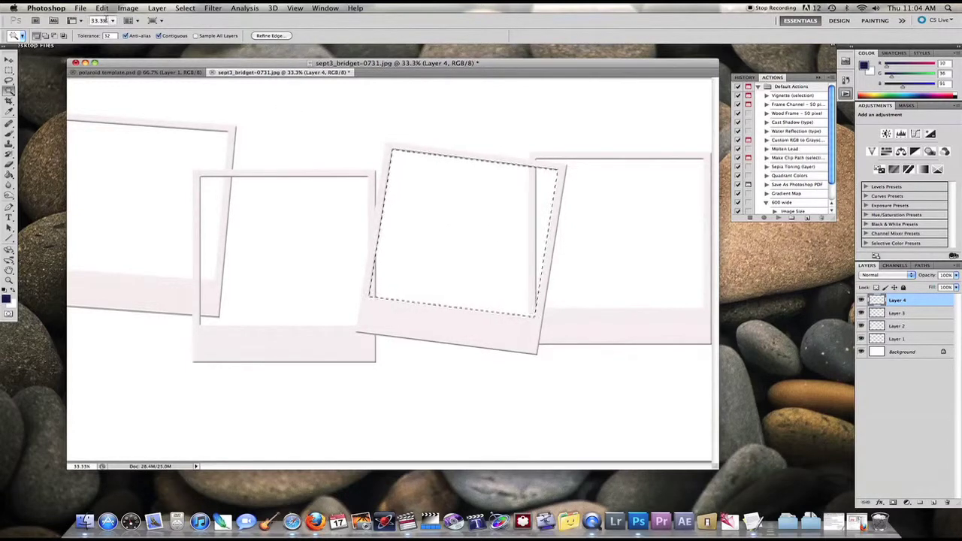
pyautogui.click(102, 7)
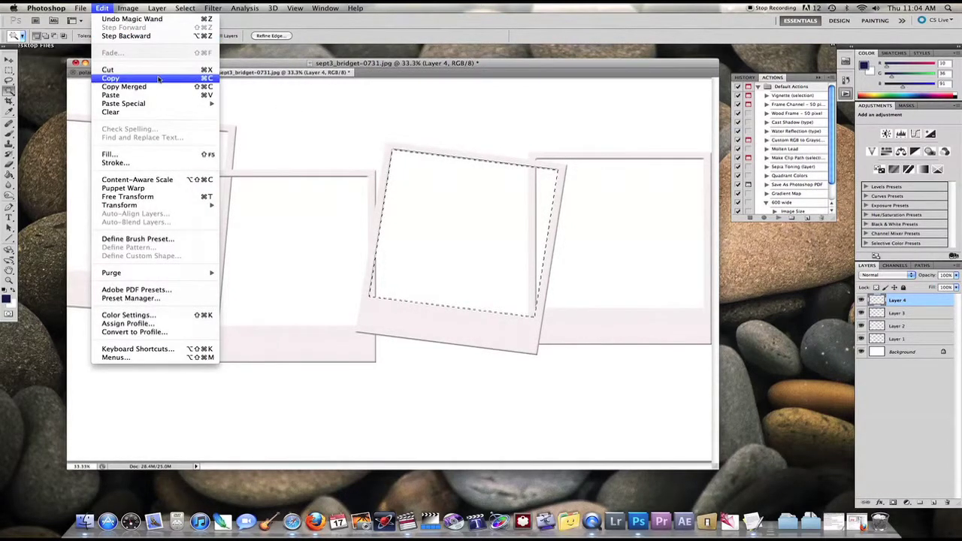
pyautogui.moveTo(149, 103)
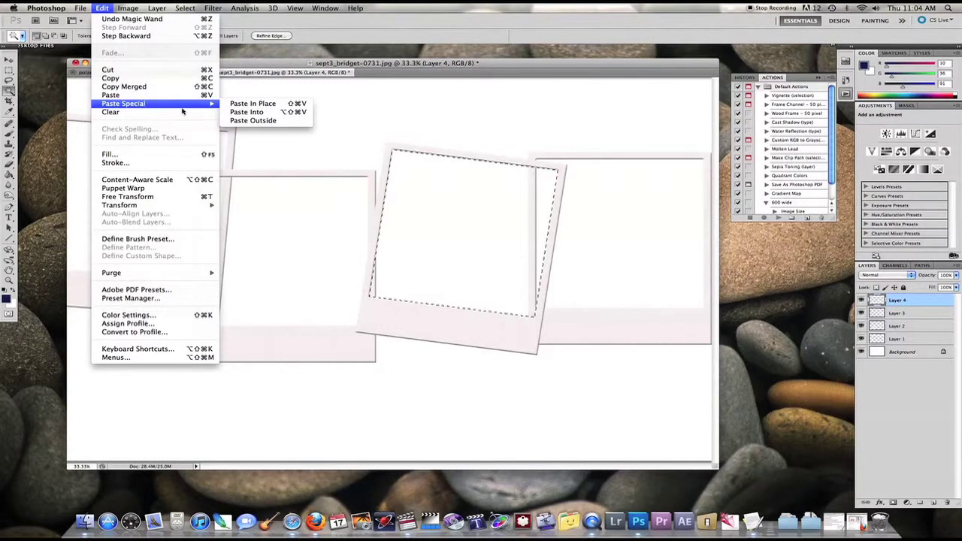
pyautogui.click(257, 112)
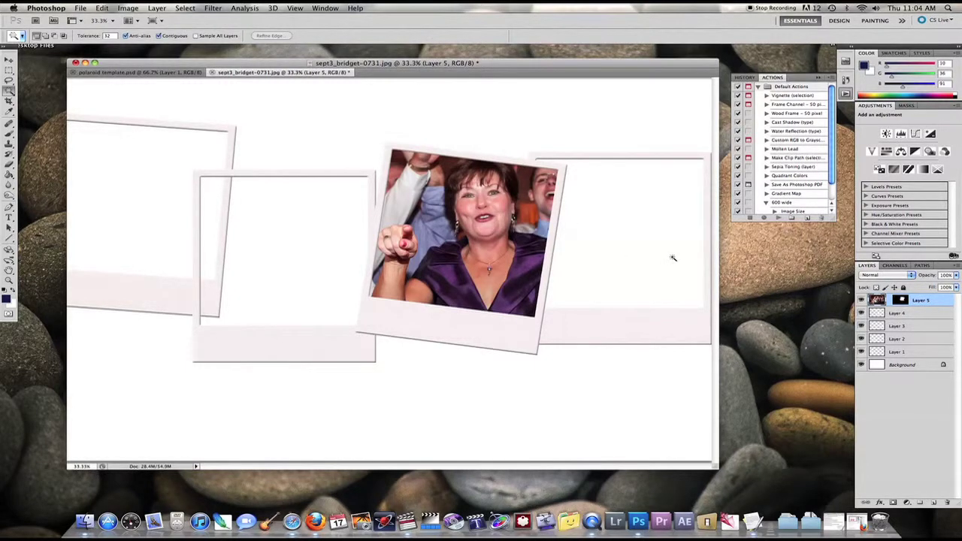
# Paste the wedding photo into the right frame's opening.
pyautogui.click(896, 327)
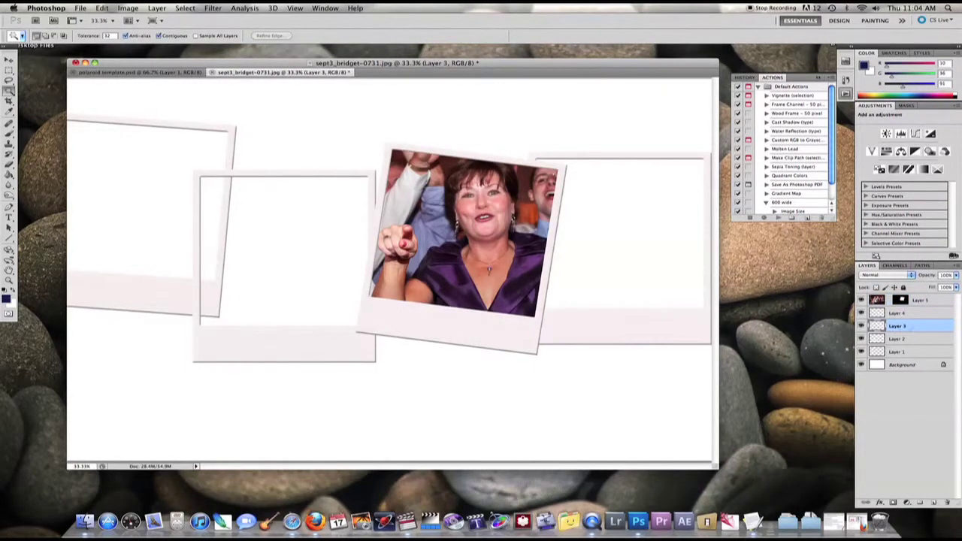
pyautogui.click(610, 211)
pyautogui.click(101, 7)
pyautogui.moveTo(151, 103)
pyautogui.click(248, 112)
# Paste the wedding photo into the middle and left frames' openings.
pyautogui.click(897, 352)
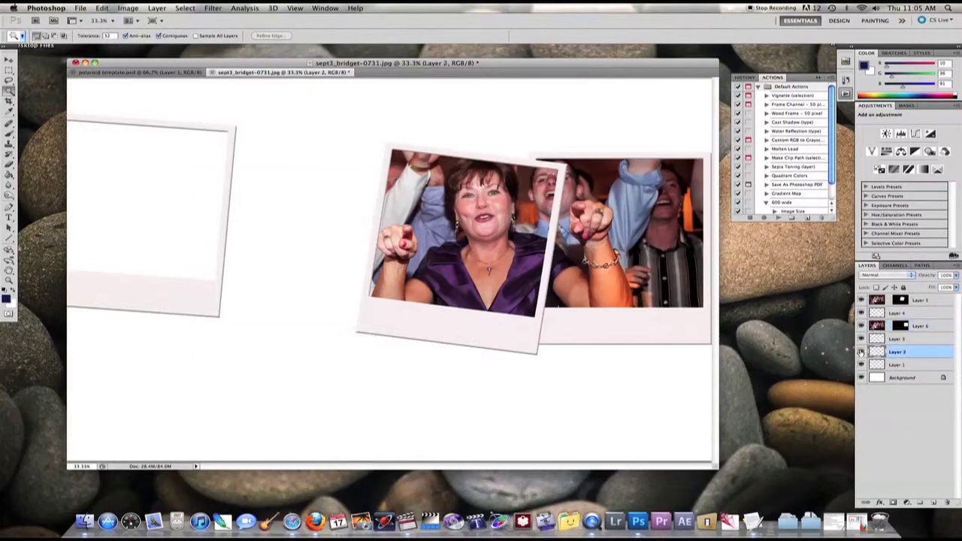
pyautogui.click(291, 229)
pyautogui.press('alt+shift+super+v')
pyautogui.click(897, 377)
pyautogui.click(150, 210)
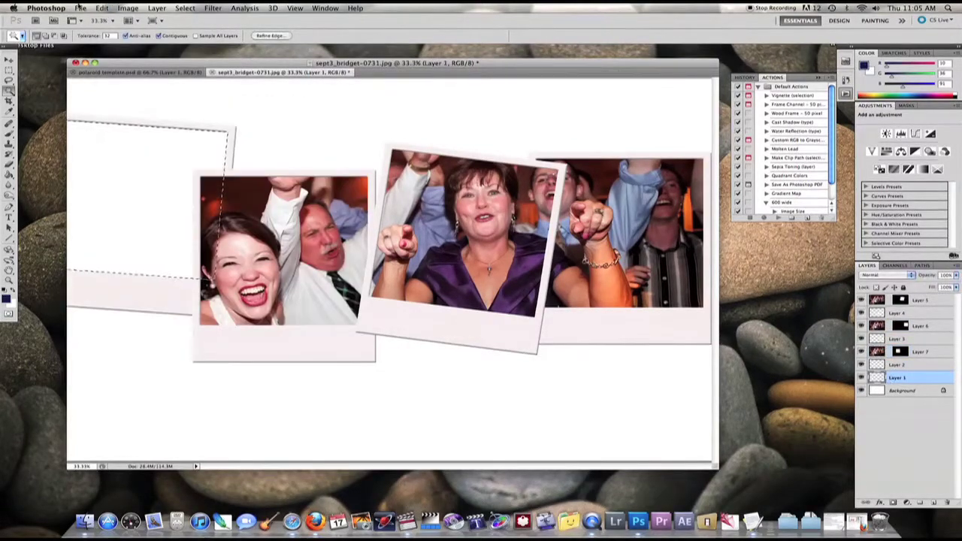
pyautogui.click(101, 7)
pyautogui.moveTo(151, 103)
pyautogui.click(249, 112)
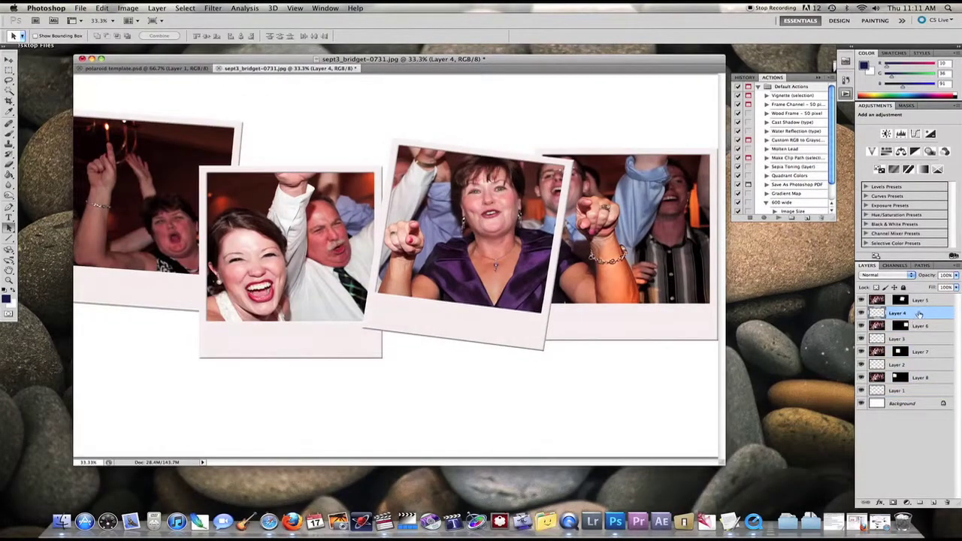
# Give Layer 4 a Drop Shadow with Spread 5 and Size about 12, and copy it to the right frame.
pyautogui.rightClick(899, 315)
pyautogui.click(897, 313)
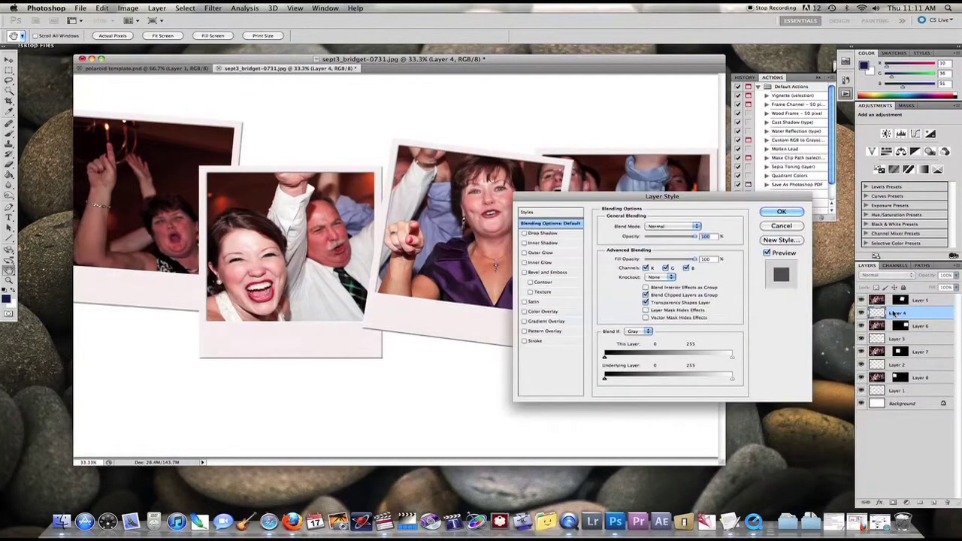
pyautogui.click(524, 234)
pyautogui.click(541, 233)
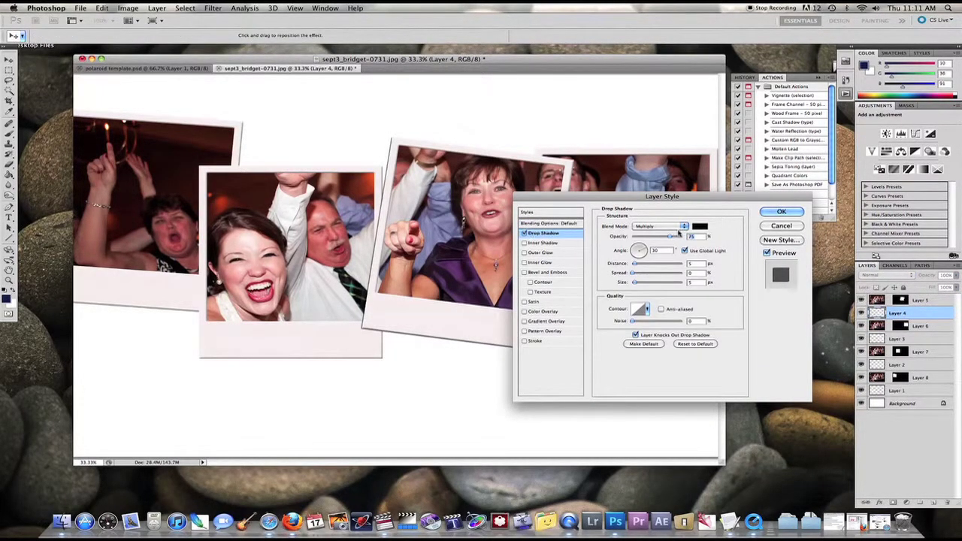
pyautogui.click(633, 275)
pyautogui.moveTo(635, 284); pyautogui.dragTo(641, 284)
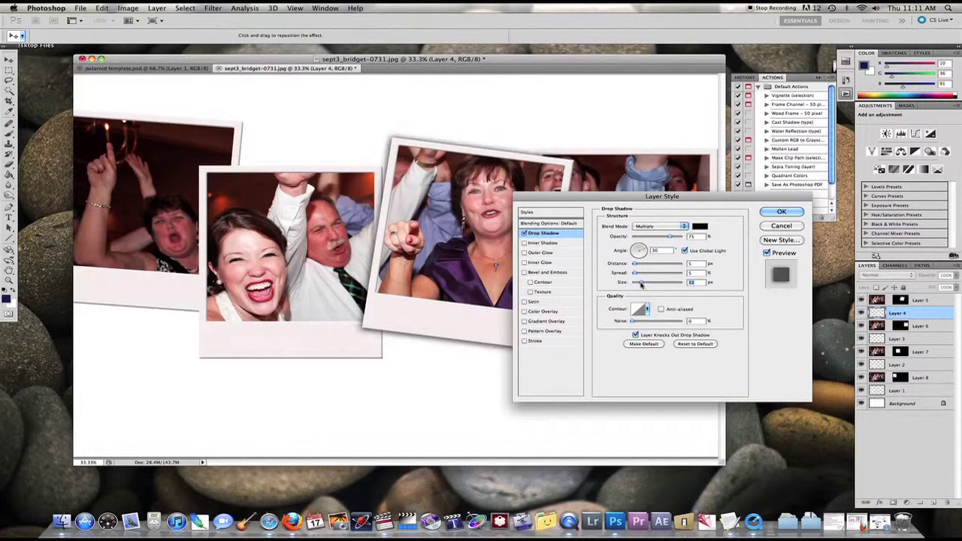
pyautogui.click(781, 212)
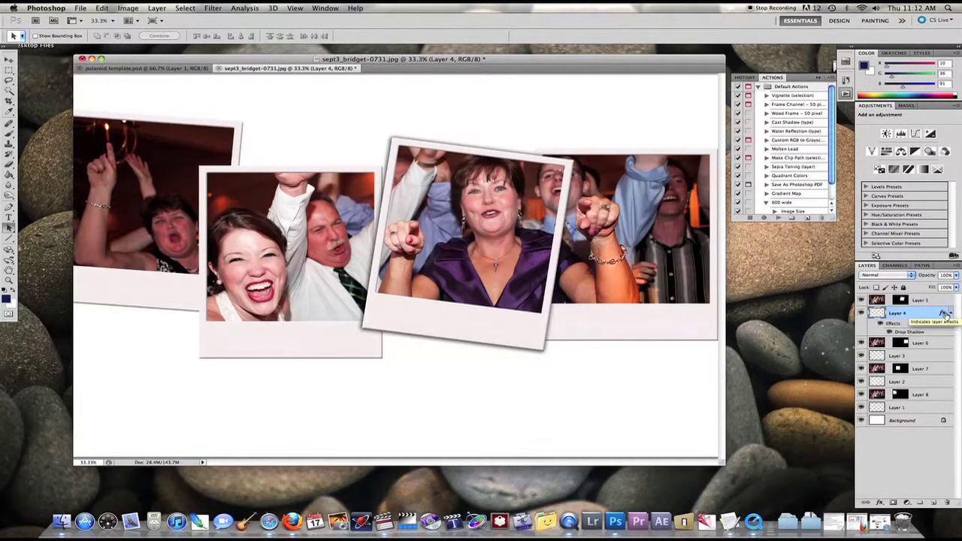
pyautogui.moveTo(945, 312); pyautogui.dragTo(937, 441)
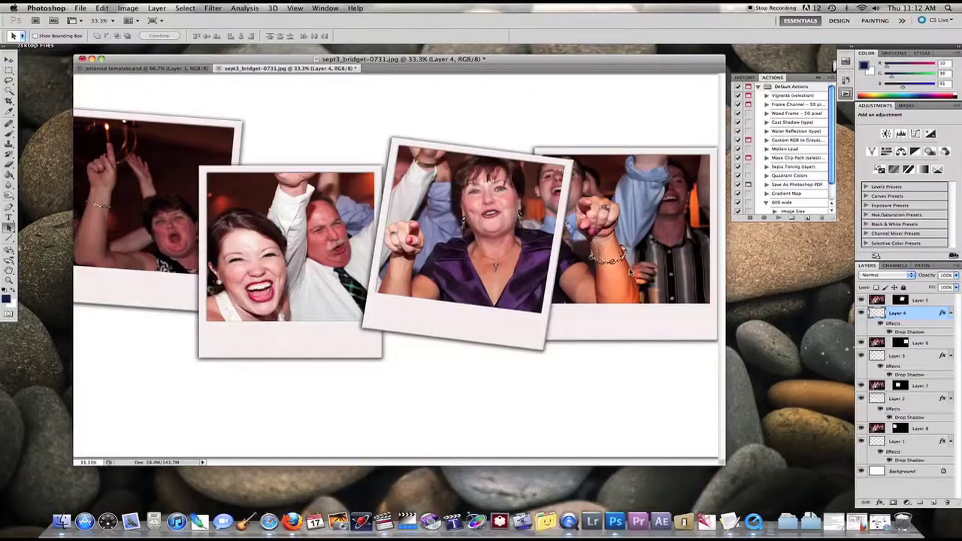
pyautogui.click(876, 343)
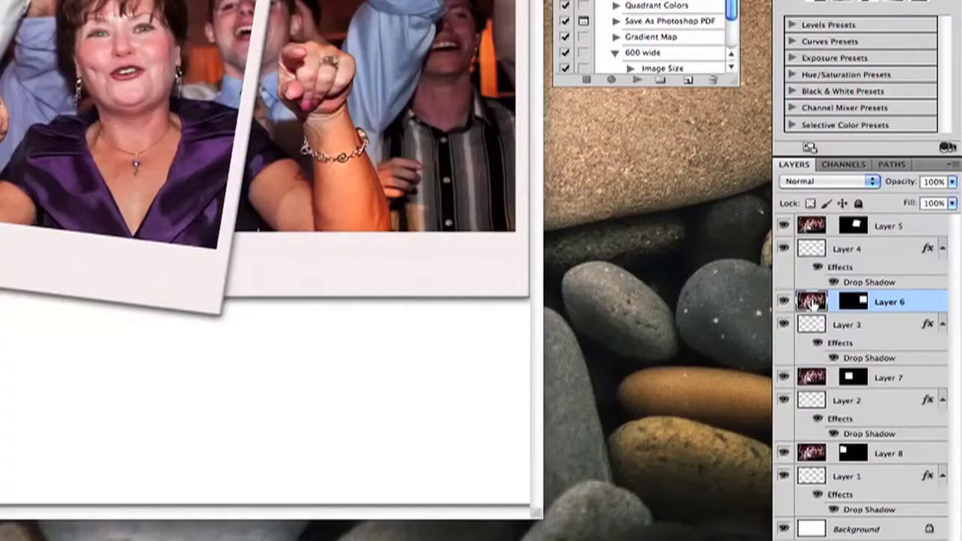
# Move Layer 3 and its photo Layer 6 to the top of the layer stack.
pyautogui.keyDown('shift'); pyautogui.click(841, 328); pyautogui.keyUp('shift')
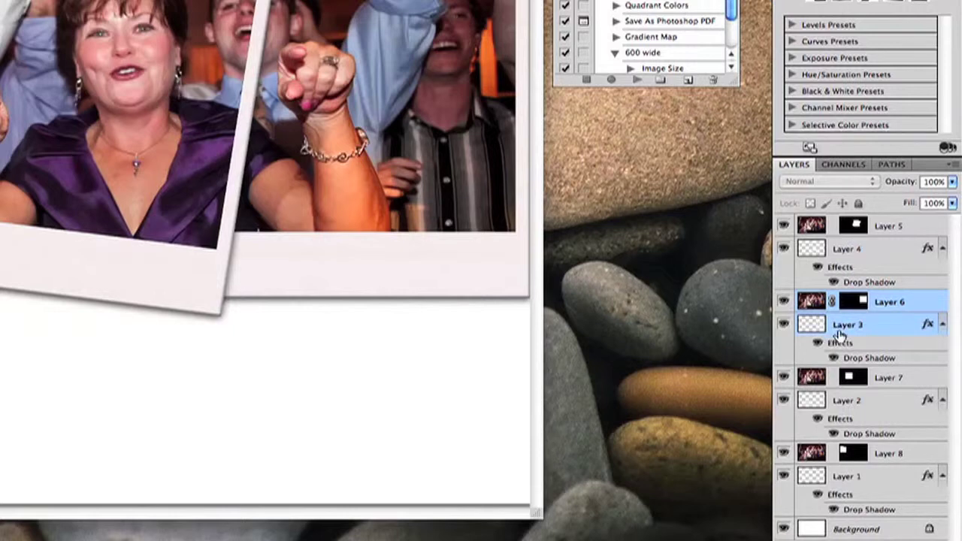
pyautogui.moveTo(886, 311); pyautogui.dragTo(876, 218)
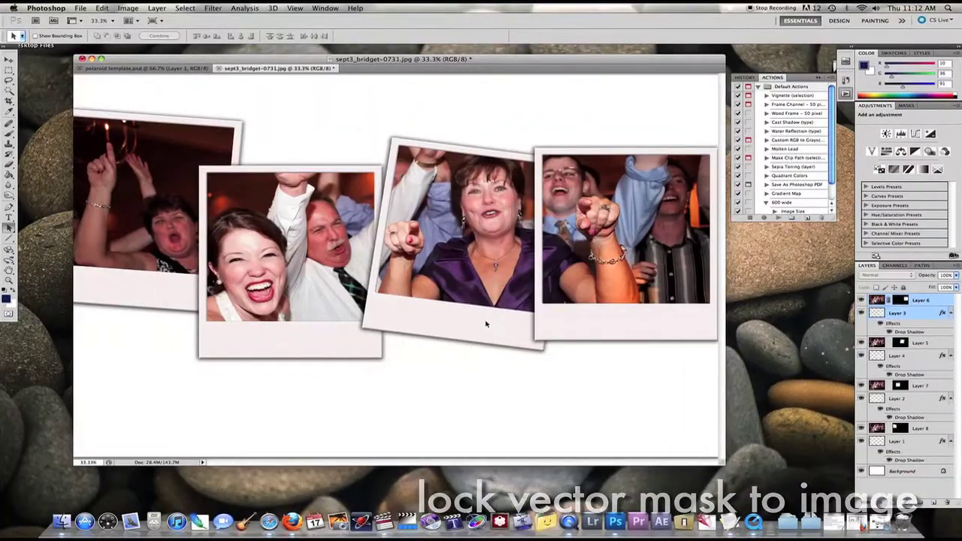
pyautogui.click(461, 156)
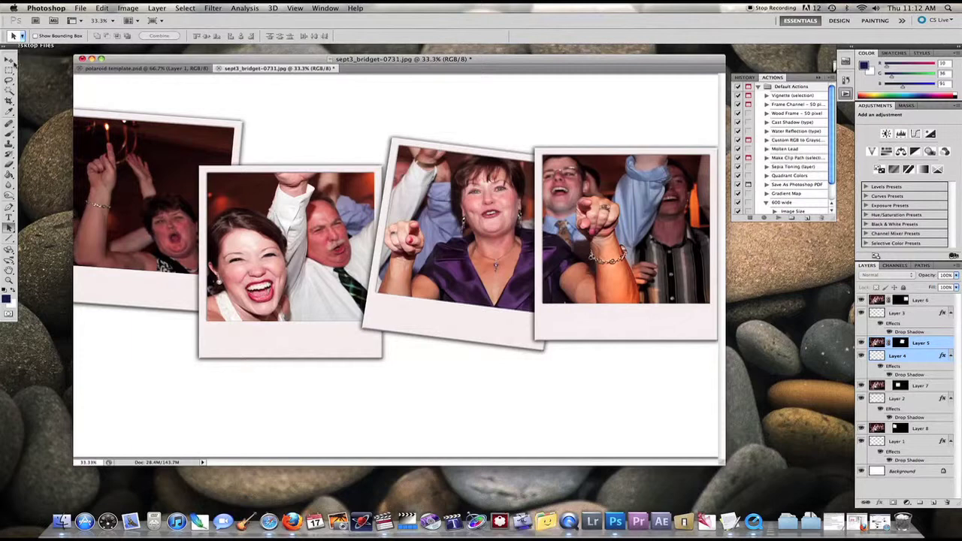
# Shift the middle polaroid slightly, then move the left polaroid and its photo (Layers 1 and 8) down.
pyautogui.click(11, 60)
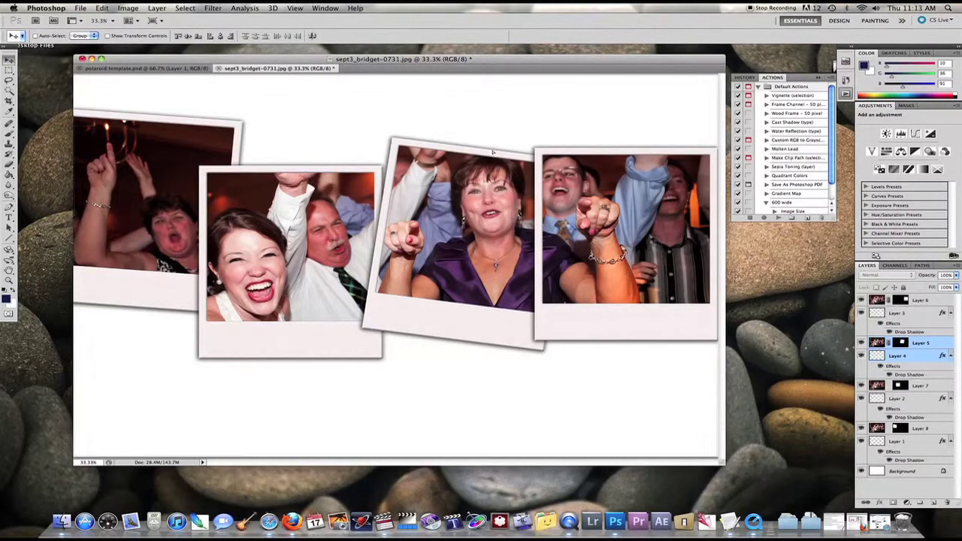
pyautogui.moveTo(493, 150); pyautogui.dragTo(479, 167)
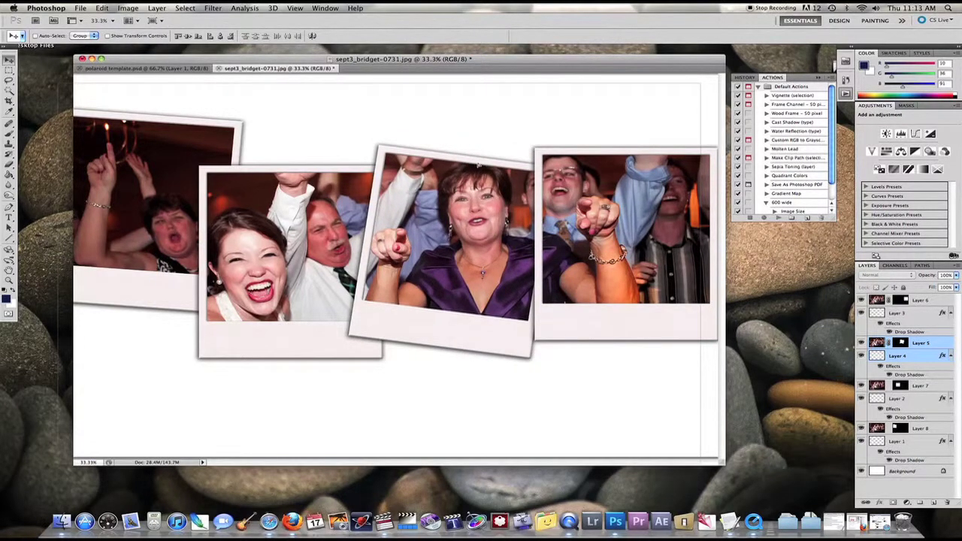
pyautogui.click(862, 428)
pyautogui.click(862, 429)
pyautogui.click(921, 431)
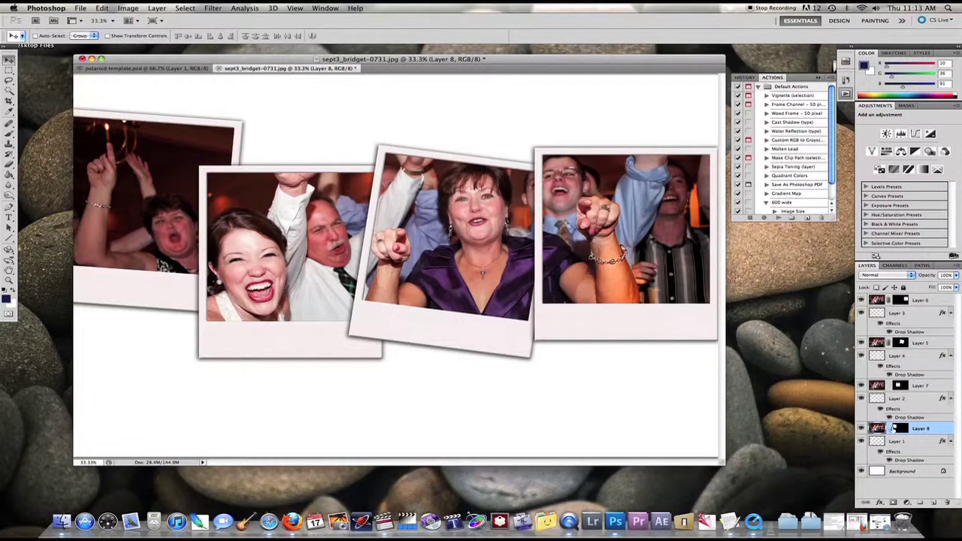
pyautogui.keyDown('shift'); pyautogui.click(895, 442); pyautogui.keyUp('shift')
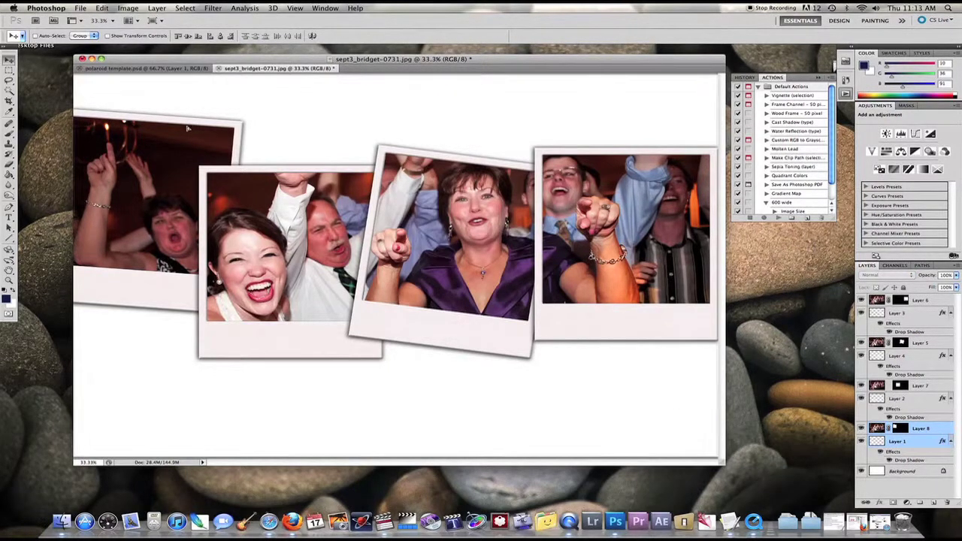
pyautogui.moveTo(188, 123); pyautogui.dragTo(179, 147)
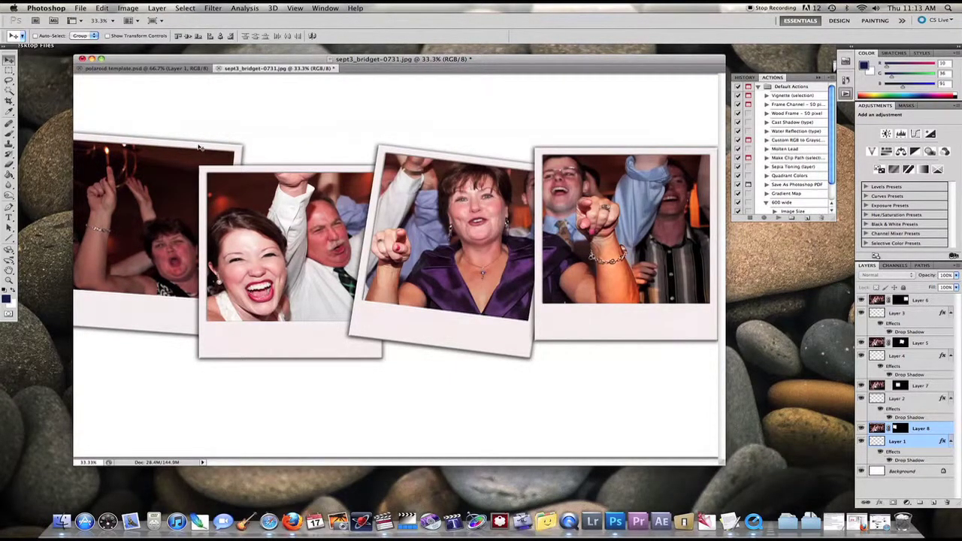